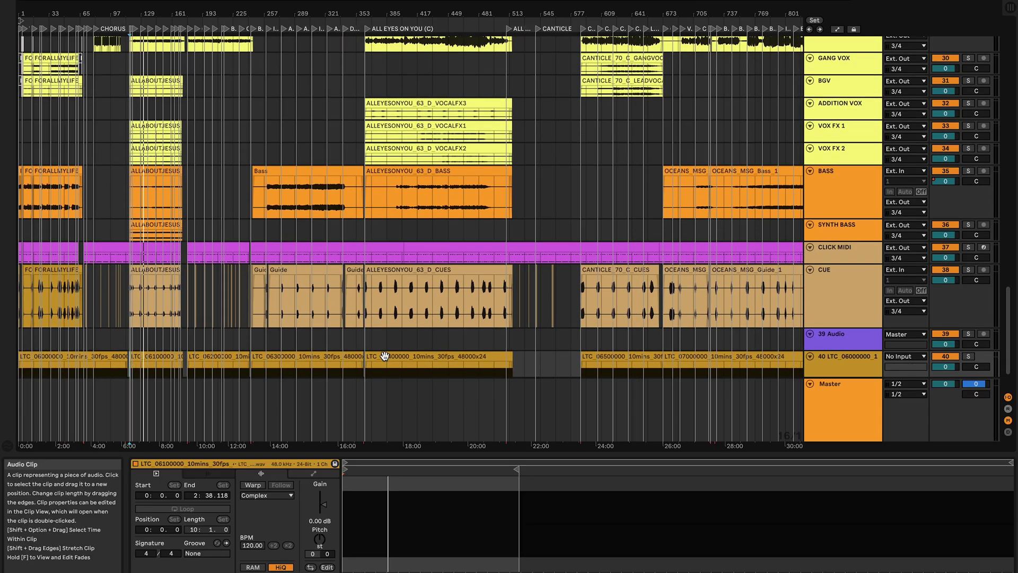
Inspect the LTC_06400000 timecode clip on the LTC track, then go to the Finder desktop.
scroll(385, 360, "down", 15)
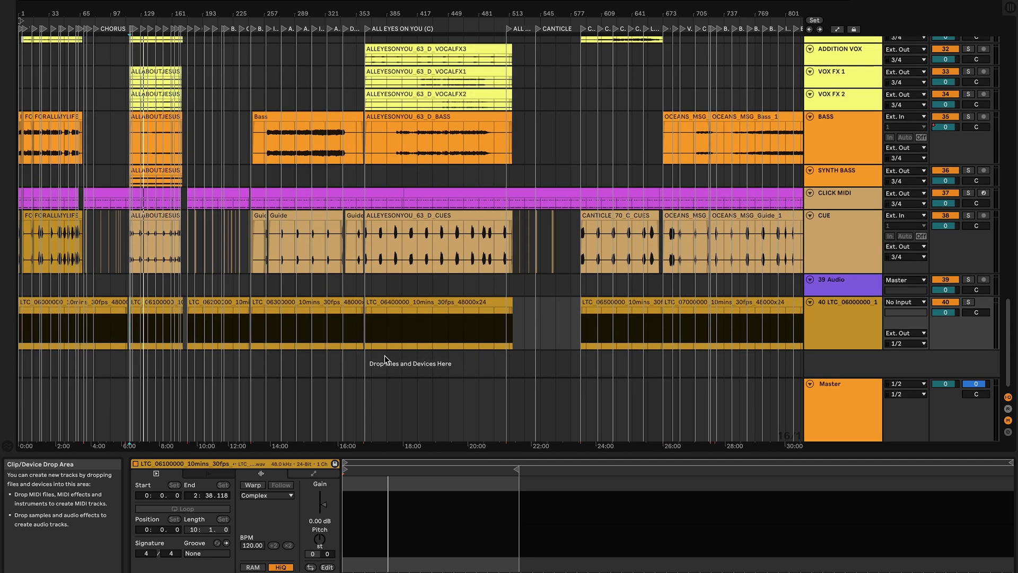
scroll(469, 335, "up", 10)
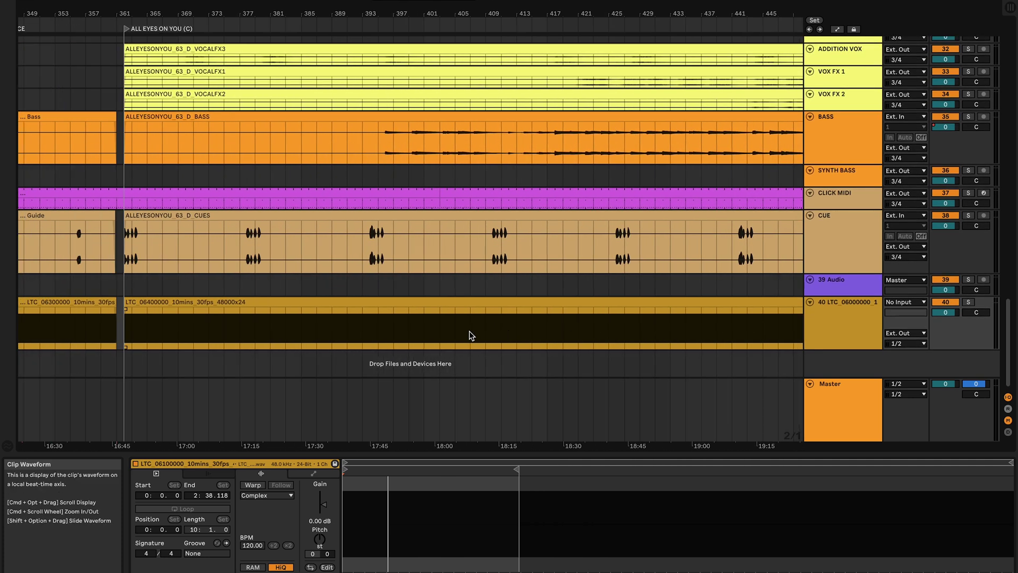
scroll(469, 339, "up", 20)
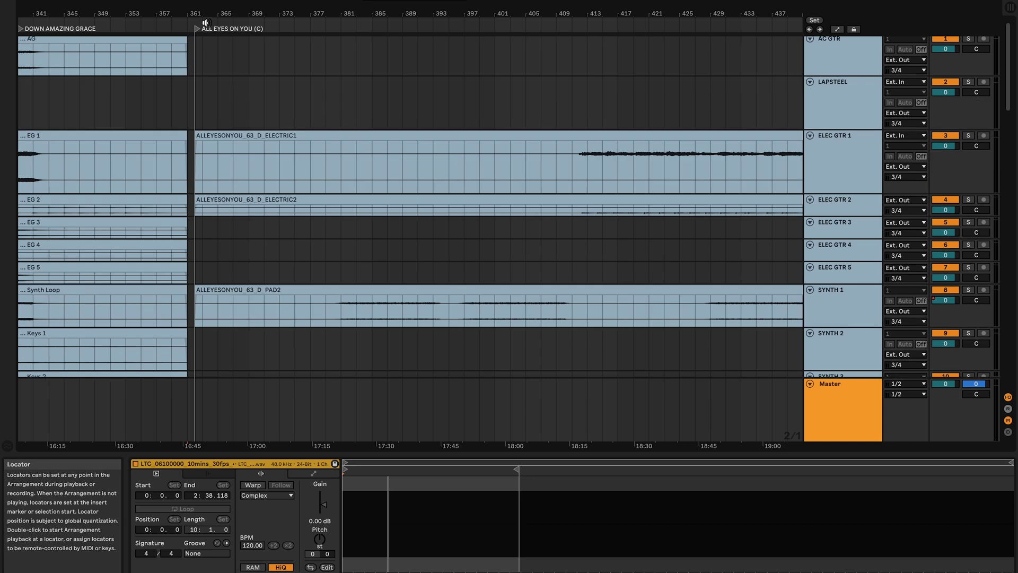
scroll(228, 145, "down", 20)
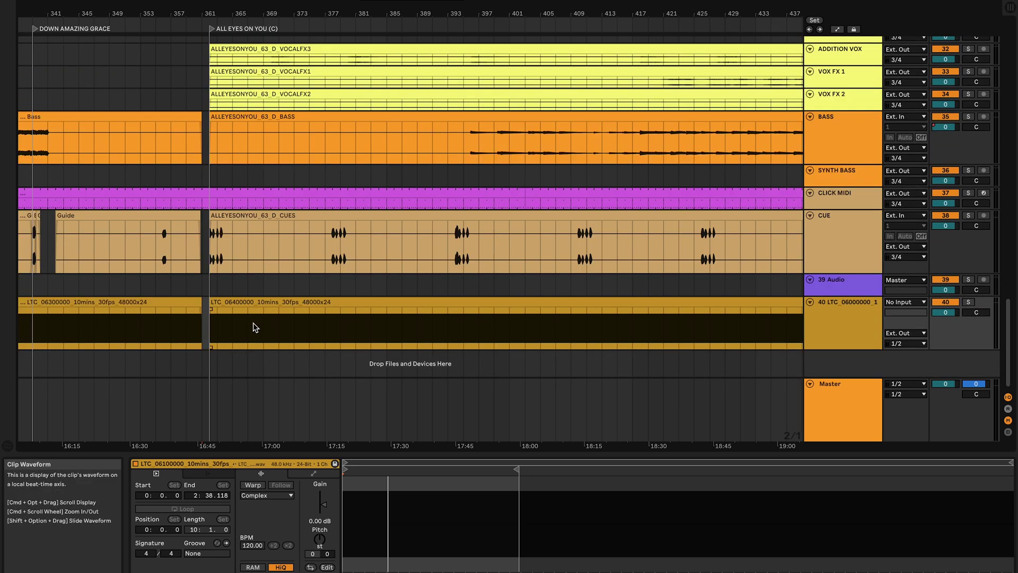
left_click(300, 324)
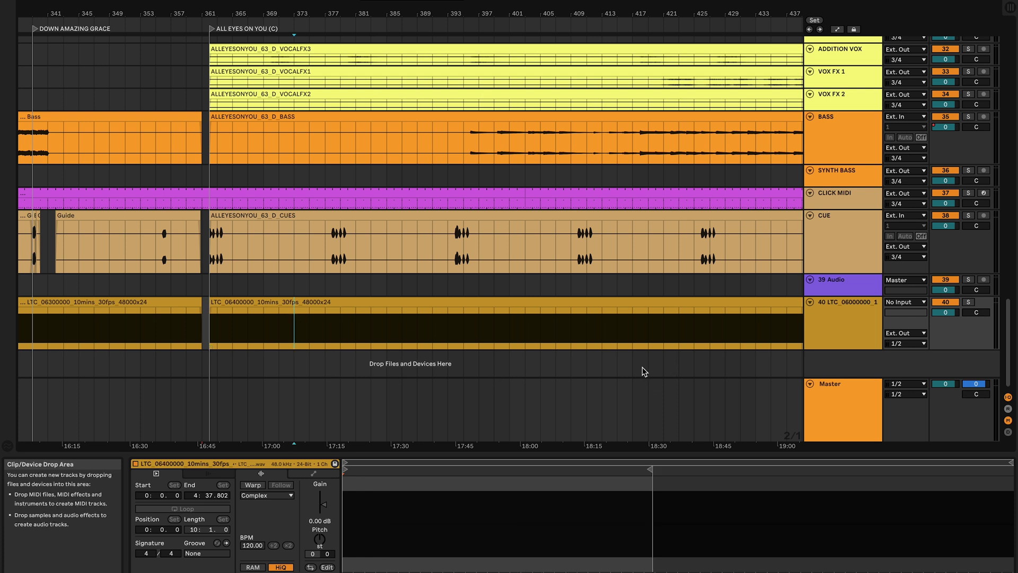
key("ctrl+Left")
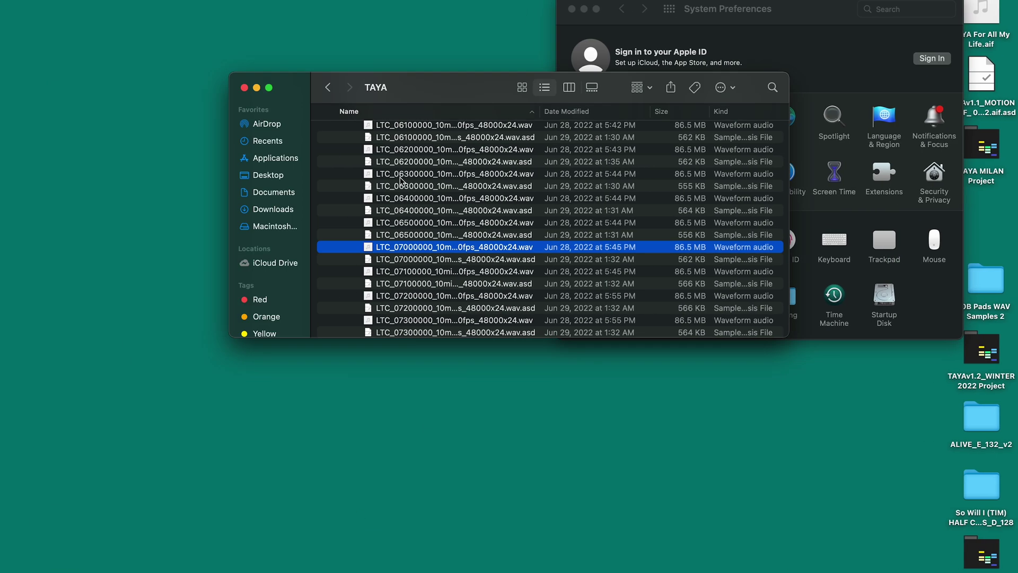
Browse the TAYA folder of LTC WAV files, then return to the Ableton Live arrangement.
scroll(431, 329, "up", 3)
key("ctrl+Right")
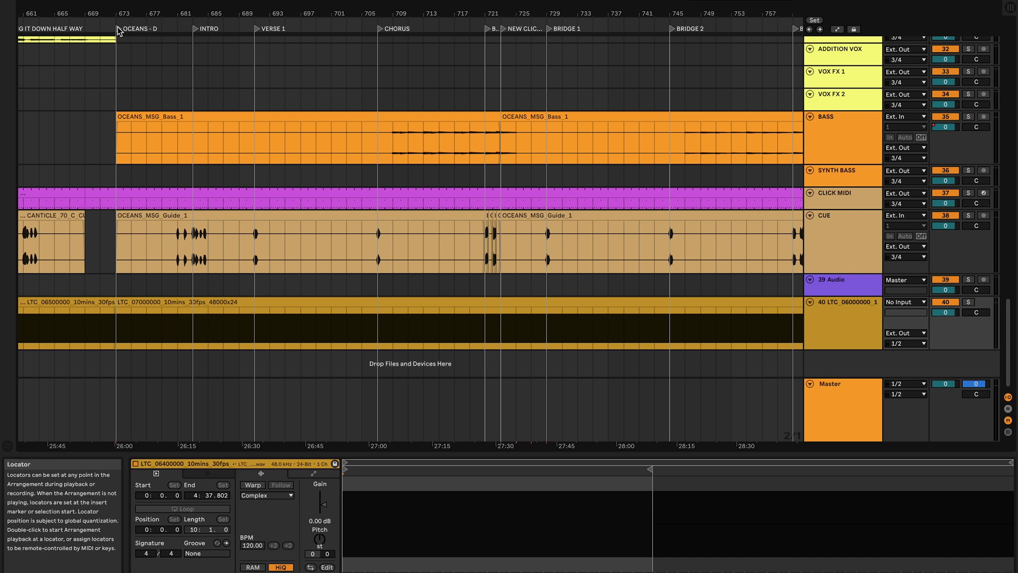
Play from the OCEANS - D locator, then restart playback from the Broken Vessels section.
left_click(119, 31)
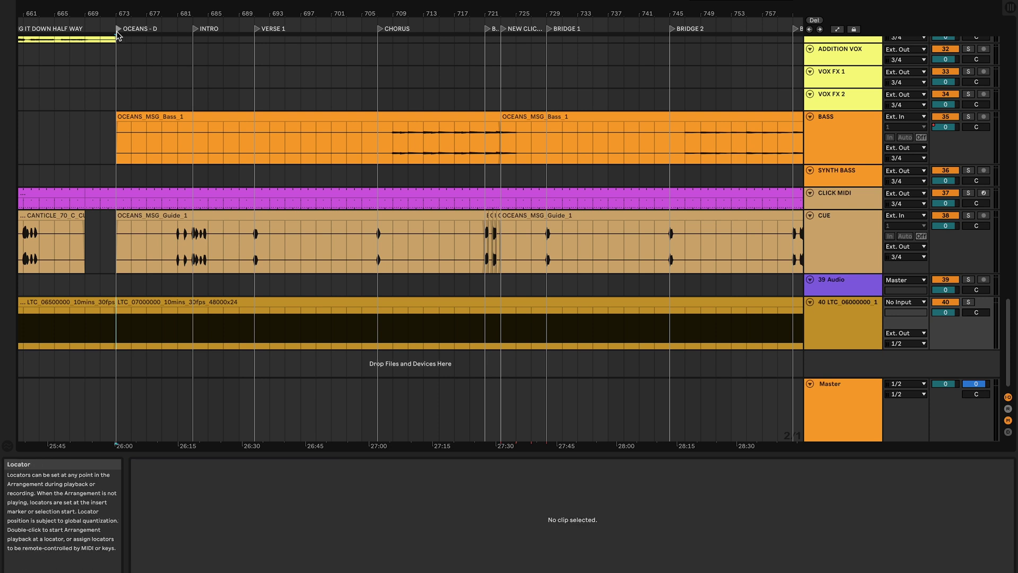
double_click(116, 29)
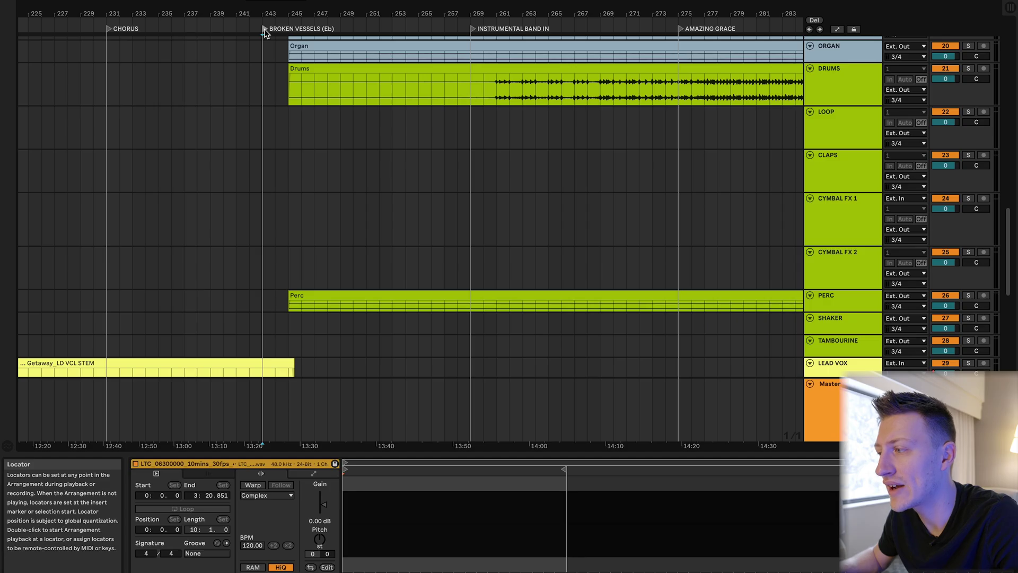
double_click(265, 29)
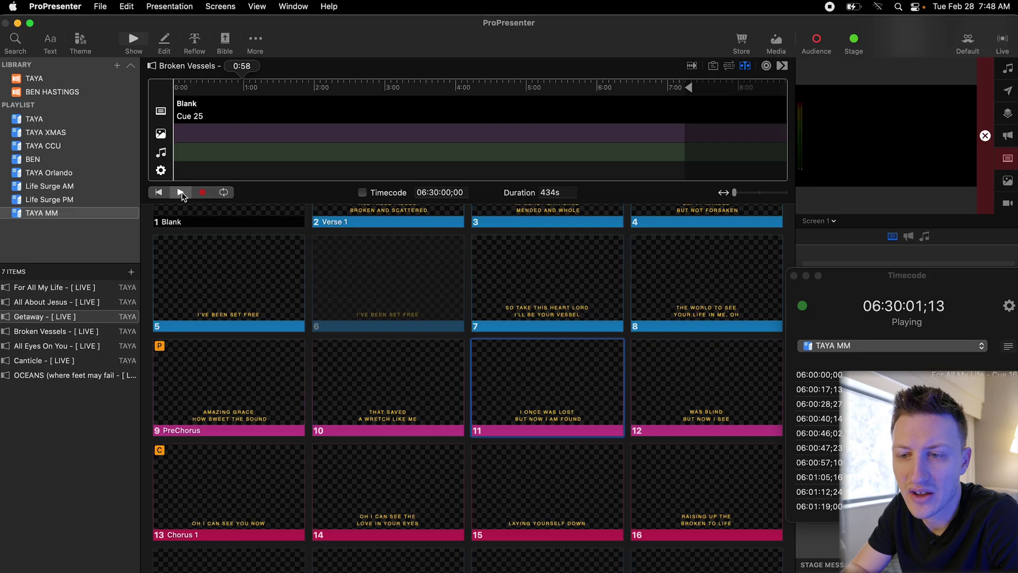
Stop playback and open the Broken Vessels presentation.
left_click(181, 193)
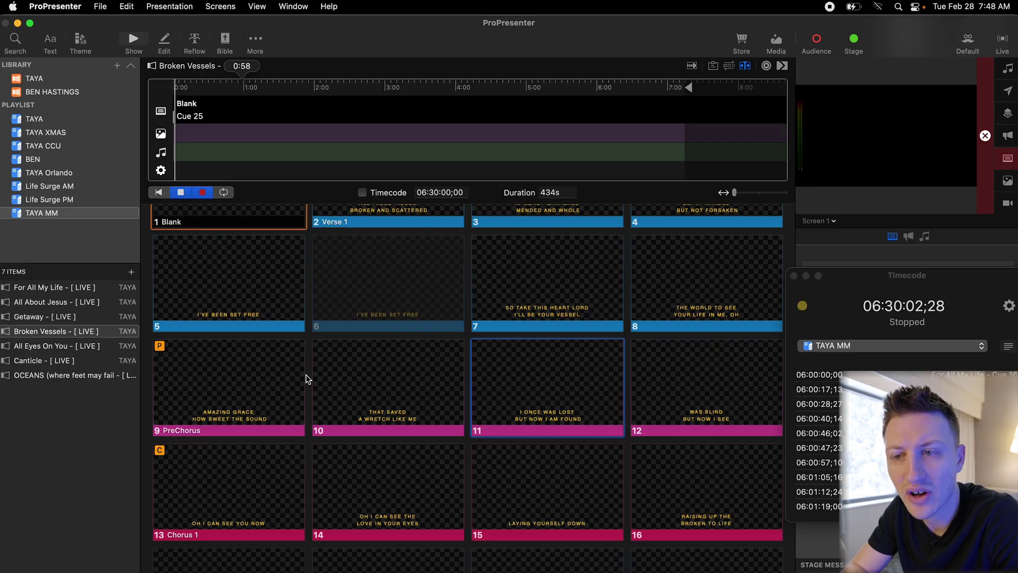
scroll(307, 379, "up", 3)
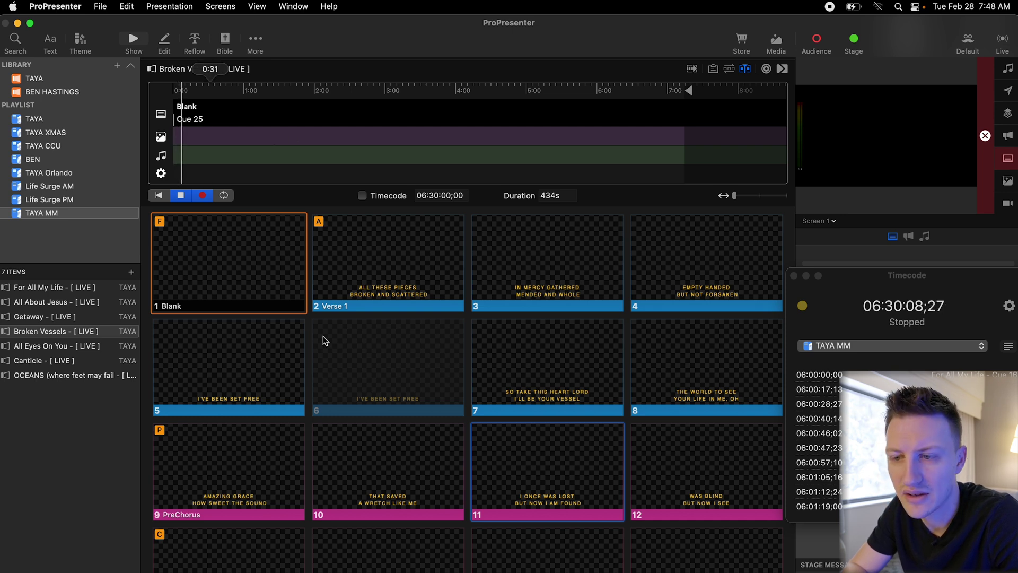
scroll(335, 380, "down", 5)
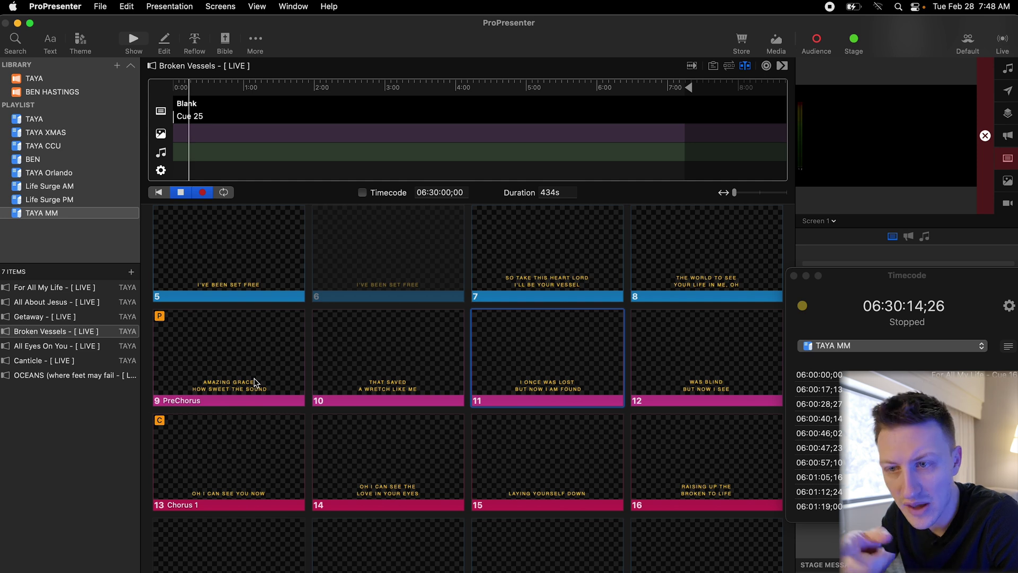
Record cues for slides 9, 10, 11, then 9 and 10 again on the timeline.
left_click(253, 383)
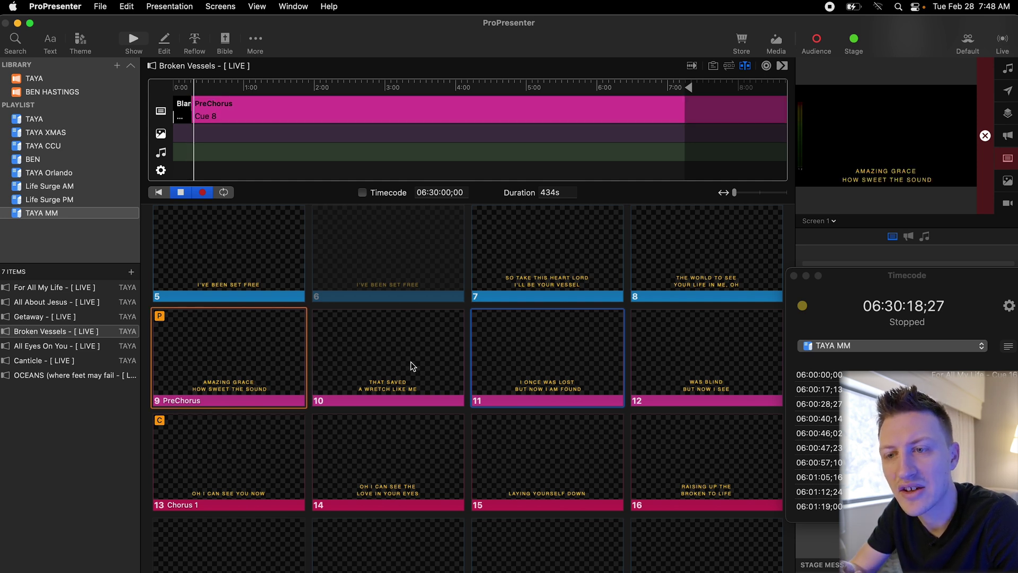
left_click(413, 367)
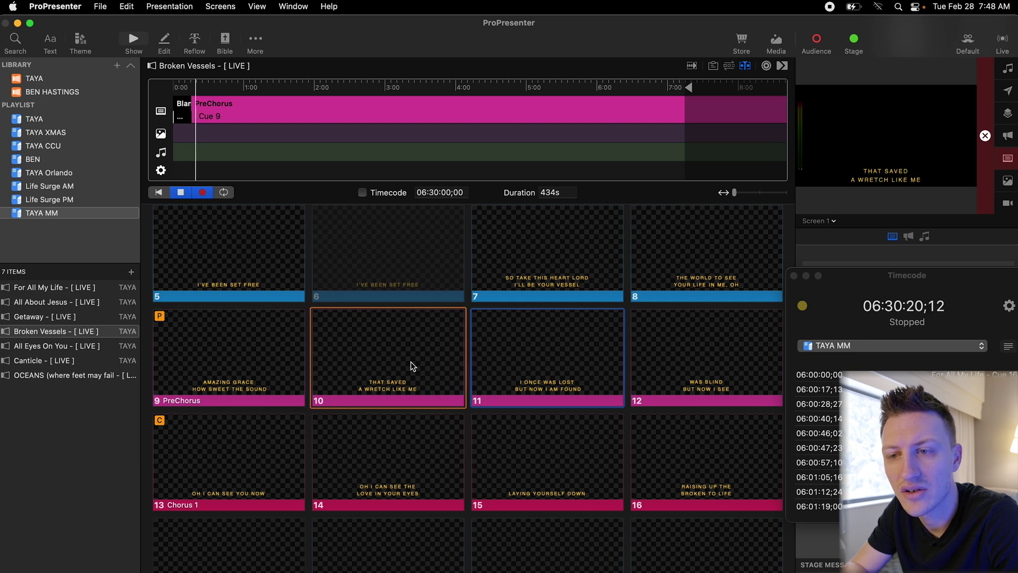
left_click(493, 383)
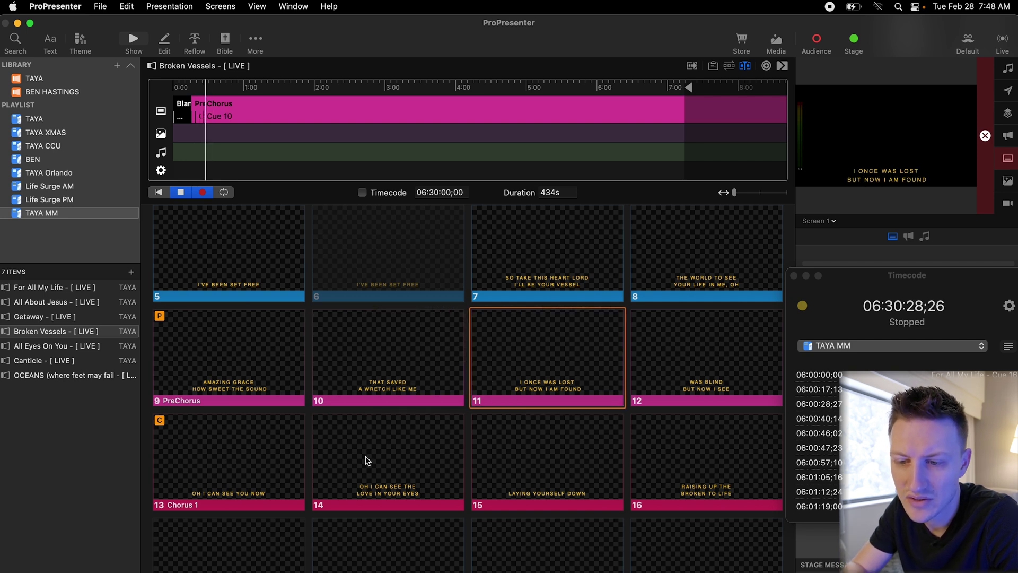
left_click(258, 388)
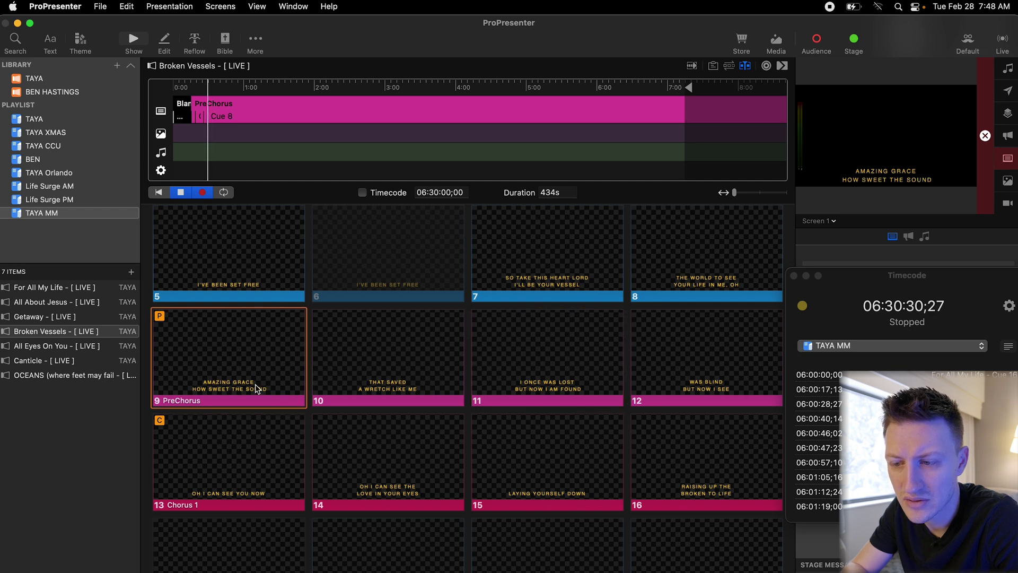
left_click(387, 375)
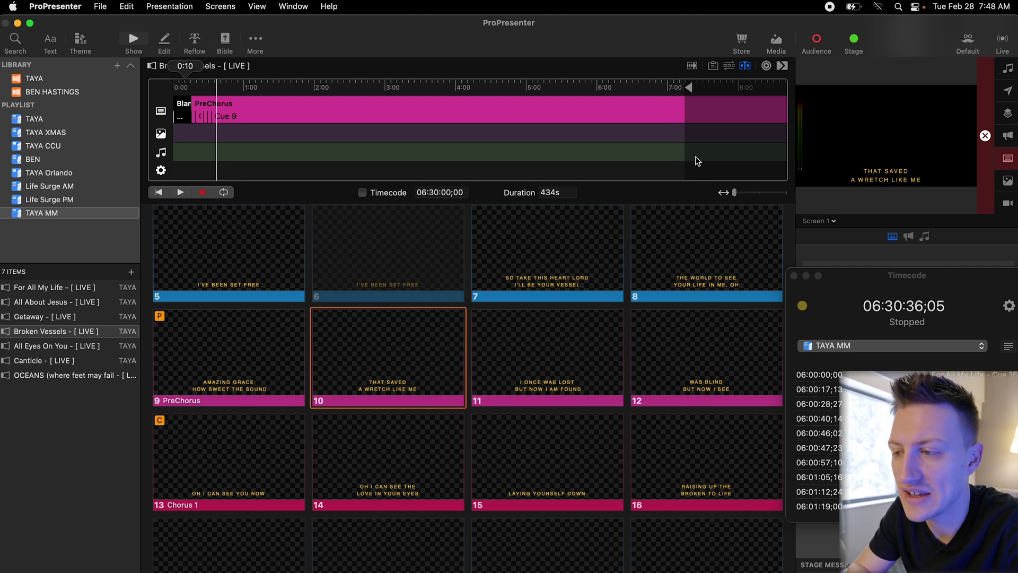
left_click_drag(734, 192, 779, 192)
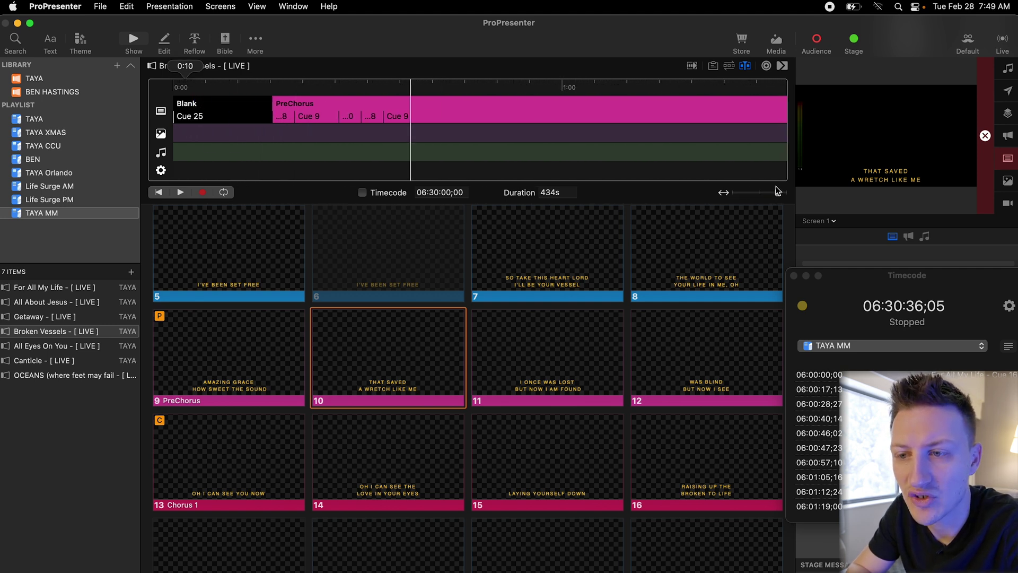
Shift the Cue 9 markers later, then clear the output and the recorded PreChorus cues.
mouse_move(438, 120)
left_mouse_down()
mouse_move(461, 118)
mouse_move(423, 119)
left_mouse_up()
mouse_move(344, 123)
left_mouse_down()
mouse_move(337, 118)
mouse_move(352, 120)
left_mouse_up()
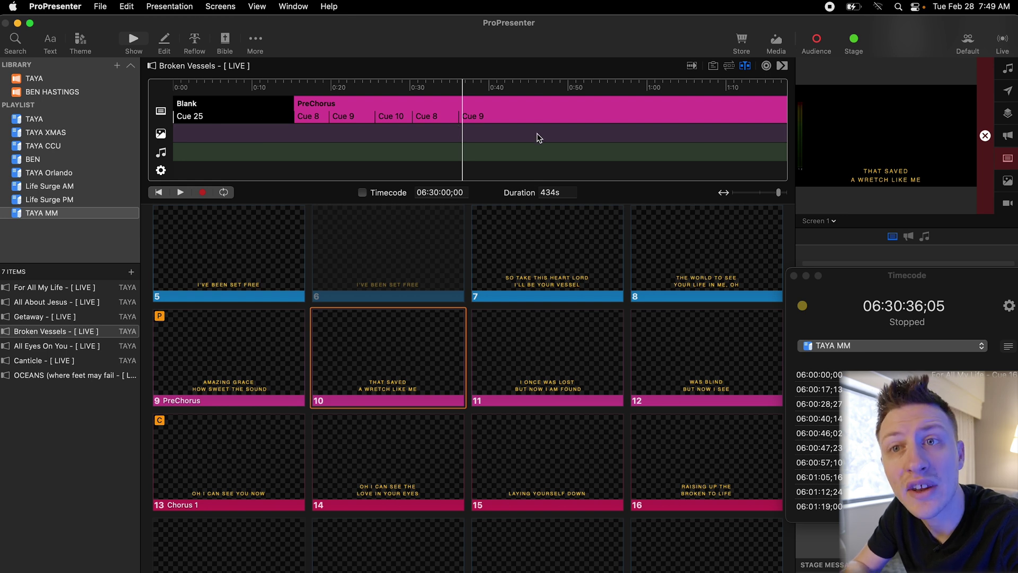
key("F1")
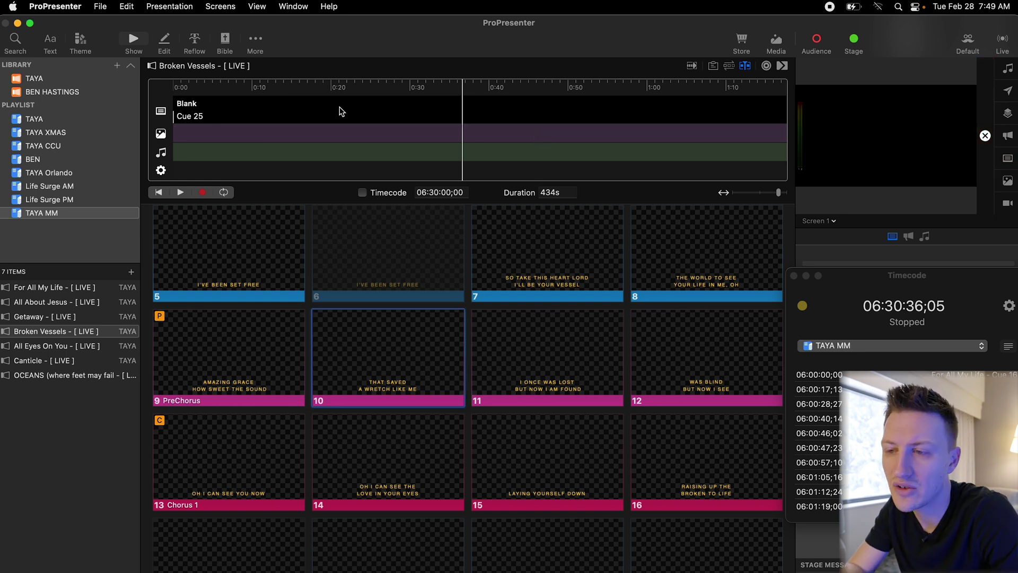
Make the timeline follow incoming timecode and reposition the Timecode window slightly left.
left_click(362, 193)
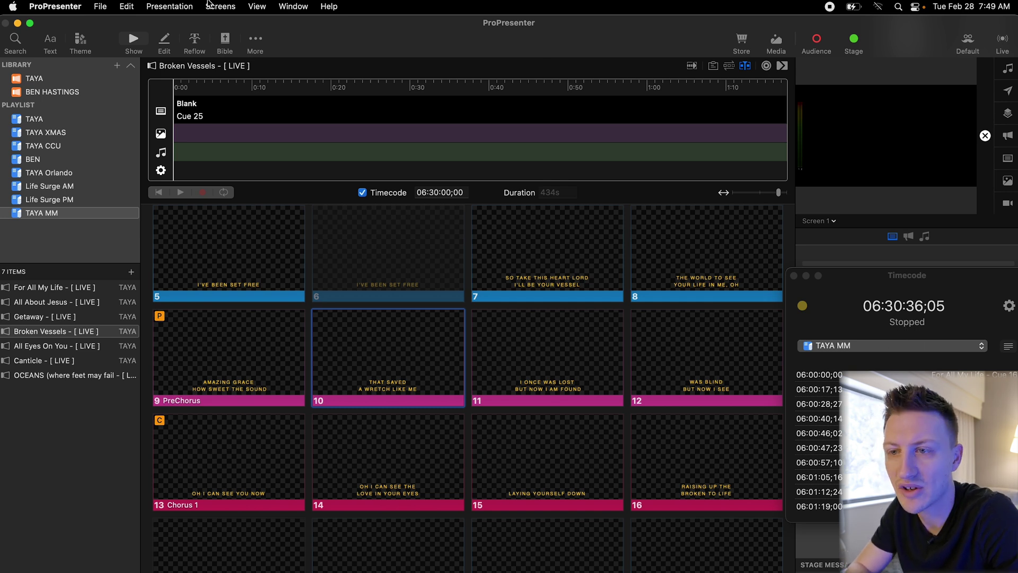
left_click(259, 5)
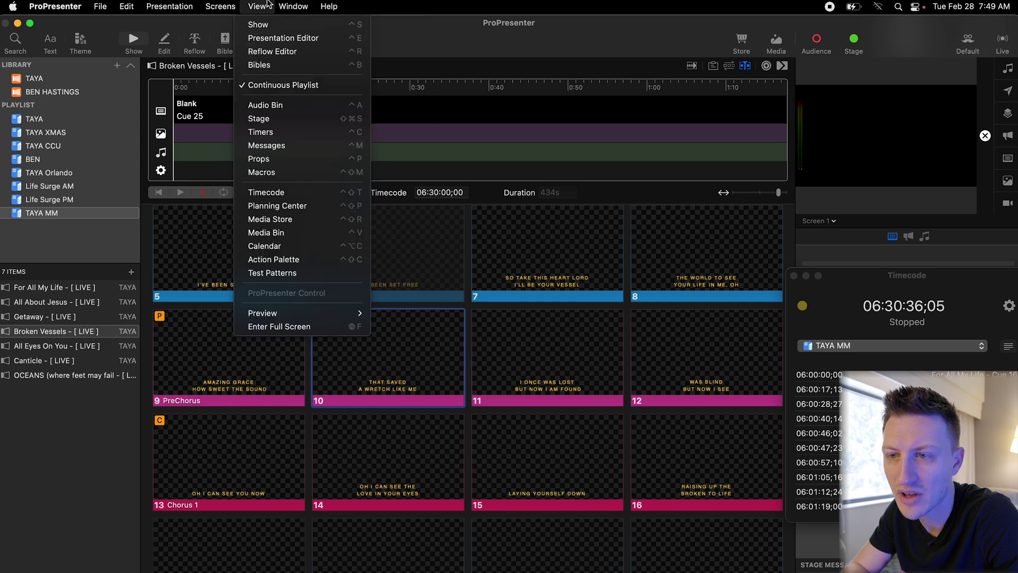
left_click(265, 7)
left_click_drag(934, 276, 897, 274)
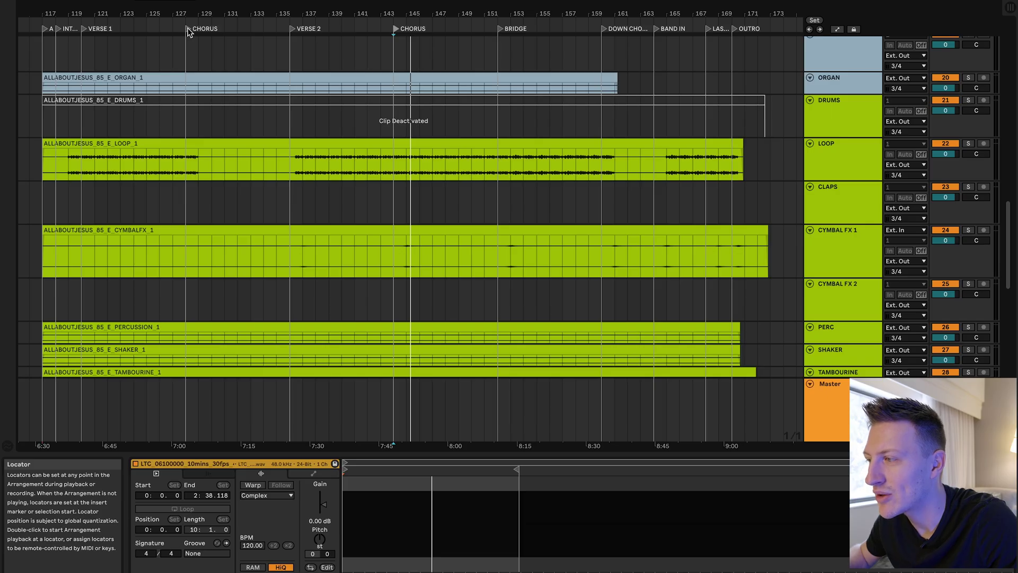
Play Ableton from the first CHORUS locator so All About Jesus follows timecode.
left_click(189, 31)
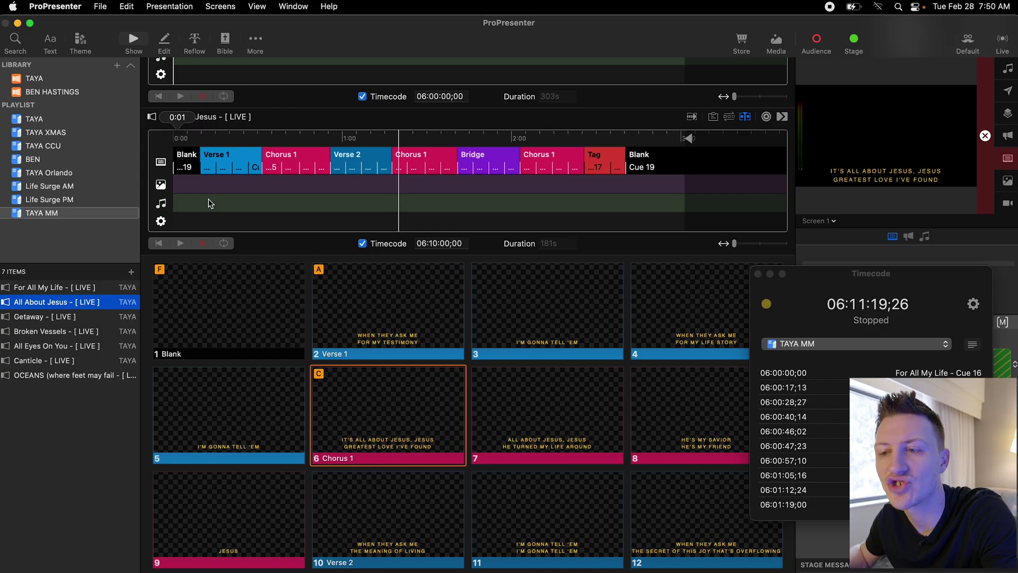
key("space")
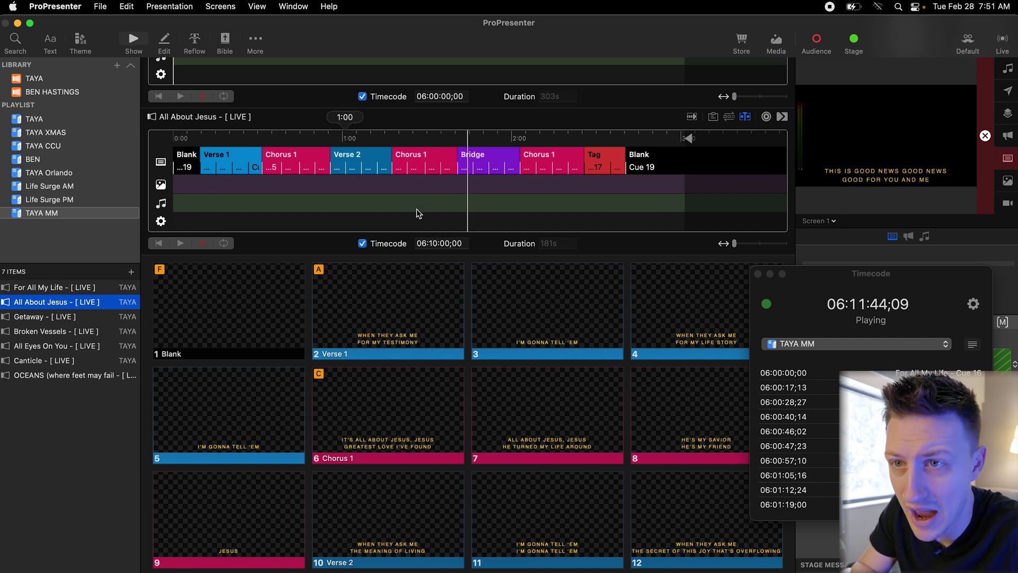
Nudge the Bridge cue boundary slightly earlier on the All About Jesus timeline.
left_click_drag(460, 173, 459, 173)
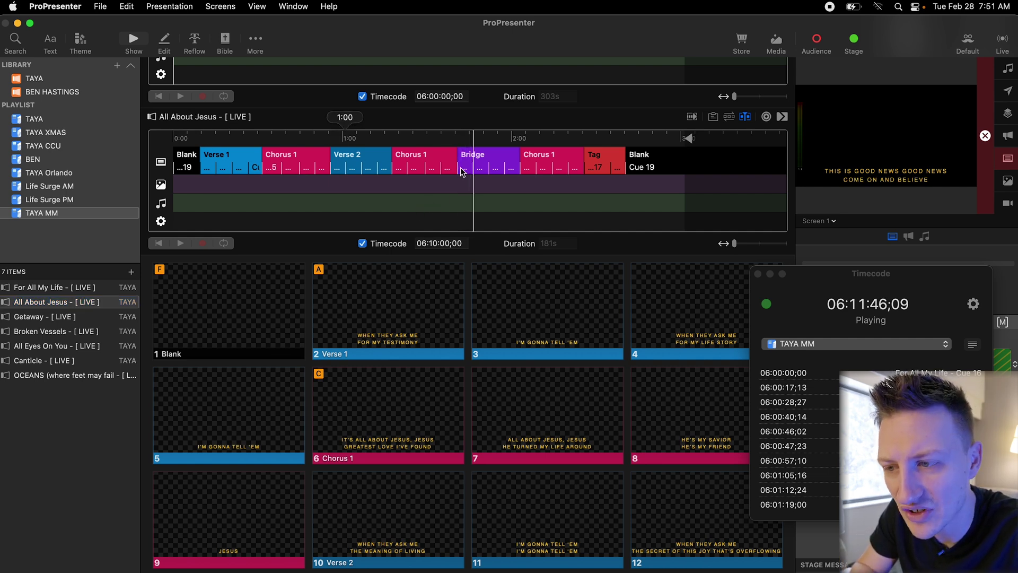